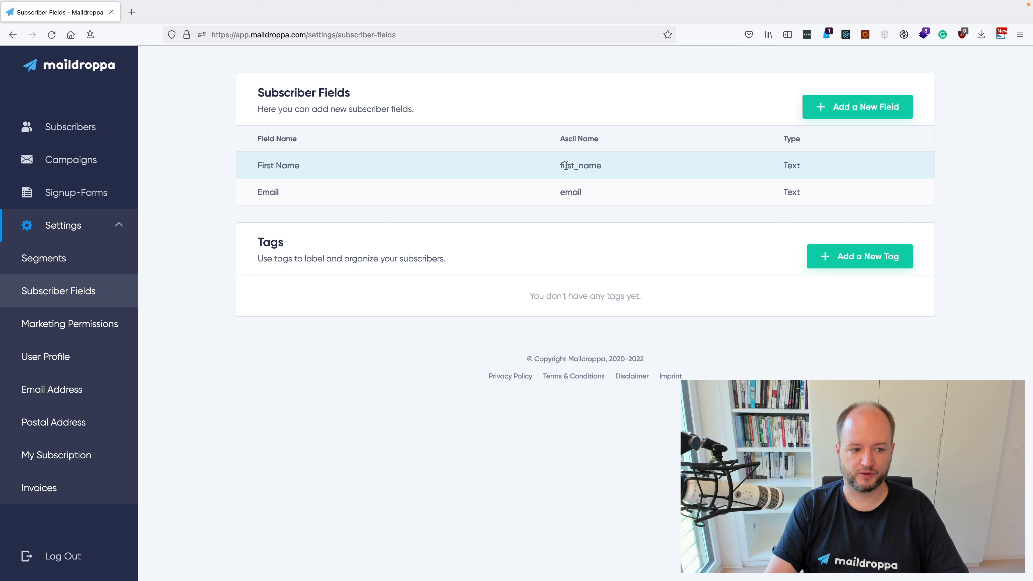
- Add a new subscriber field named "Last Name" with the type Text
{"action": "left_click", "coordinate": [853, 109]}
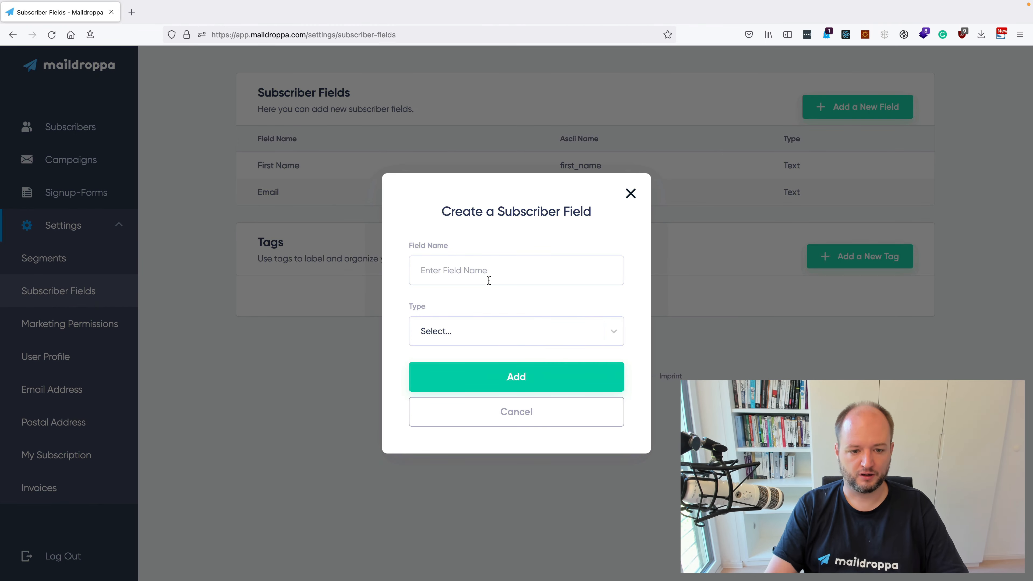
{"action": "left_click", "coordinate": [443, 270]}
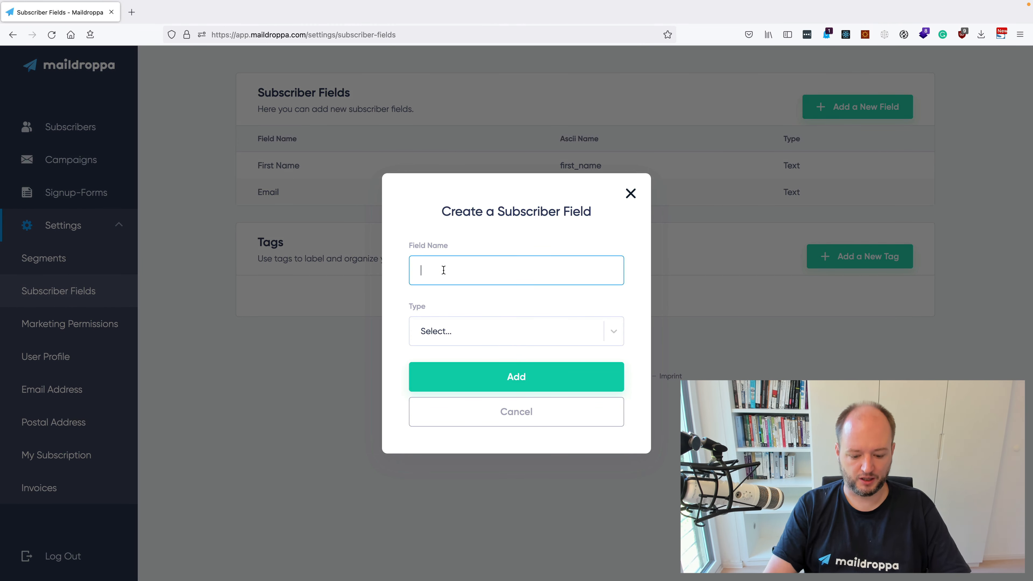
{"action": "type", "text": "Lasd"}
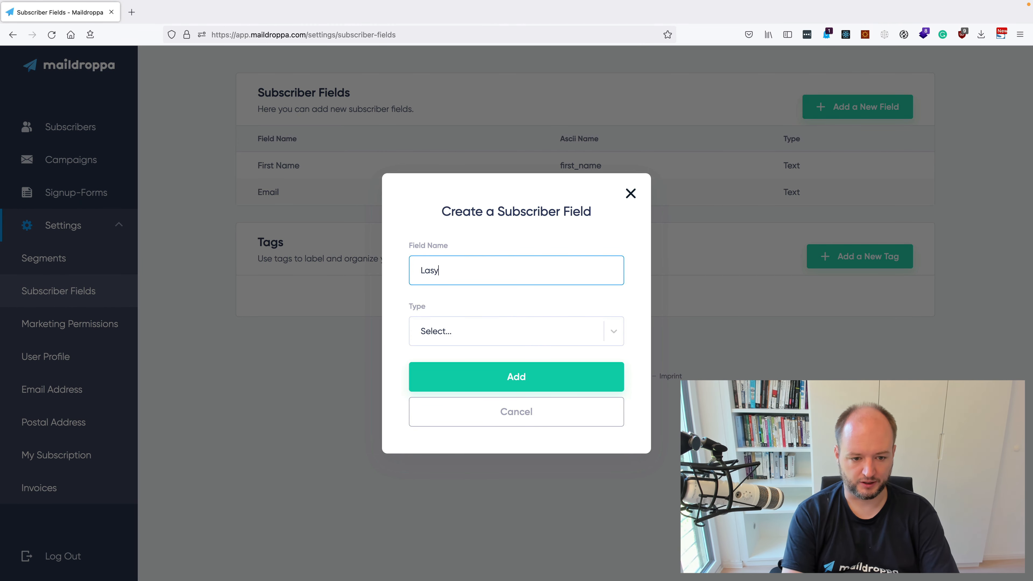
{"action": "key", "text": "BackSpace"}
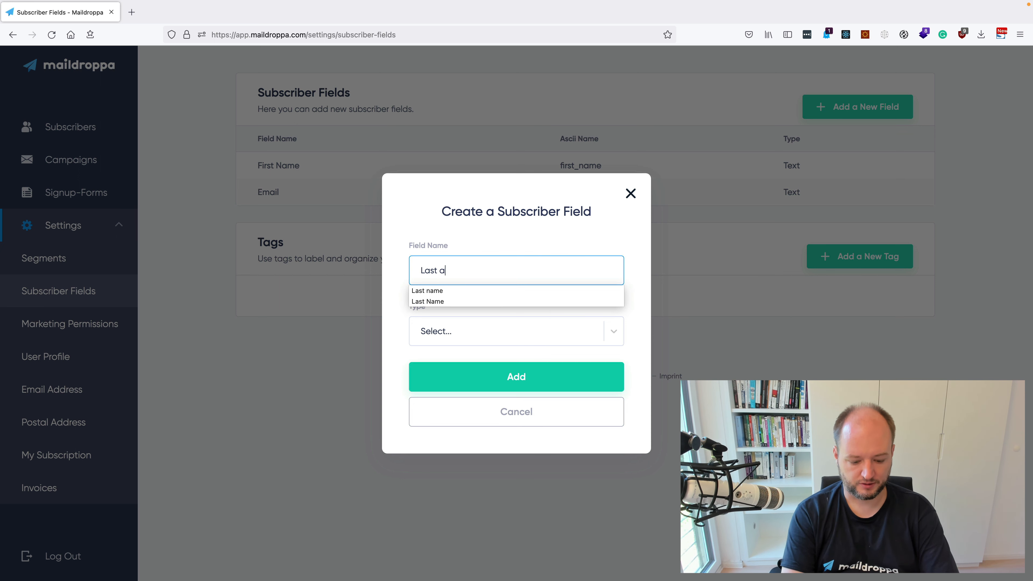
{"action": "type", "text": "t Name"}
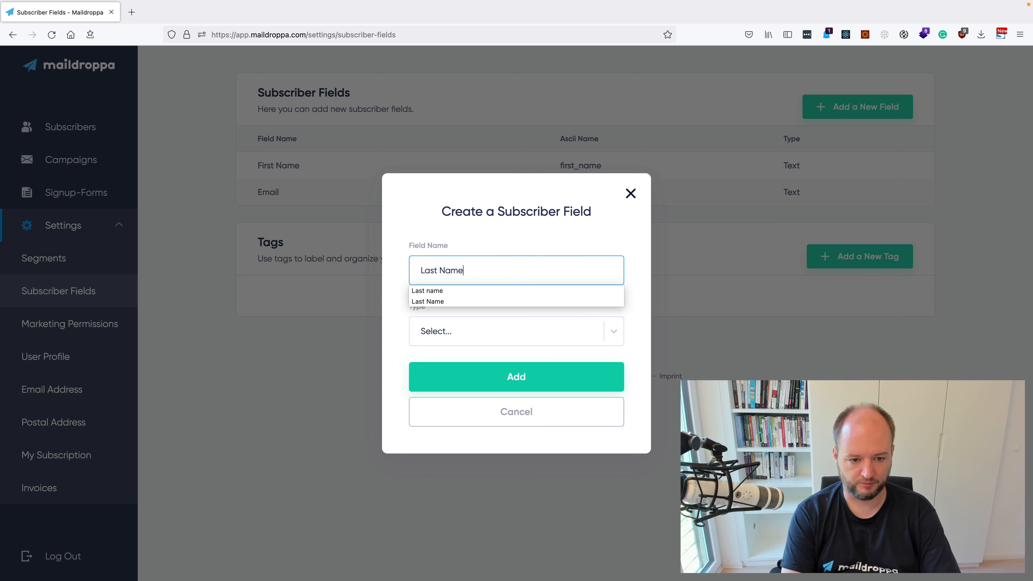
{"action": "left_click", "coordinate": [433, 301]}
{"action": "left_click", "coordinate": [431, 330]}
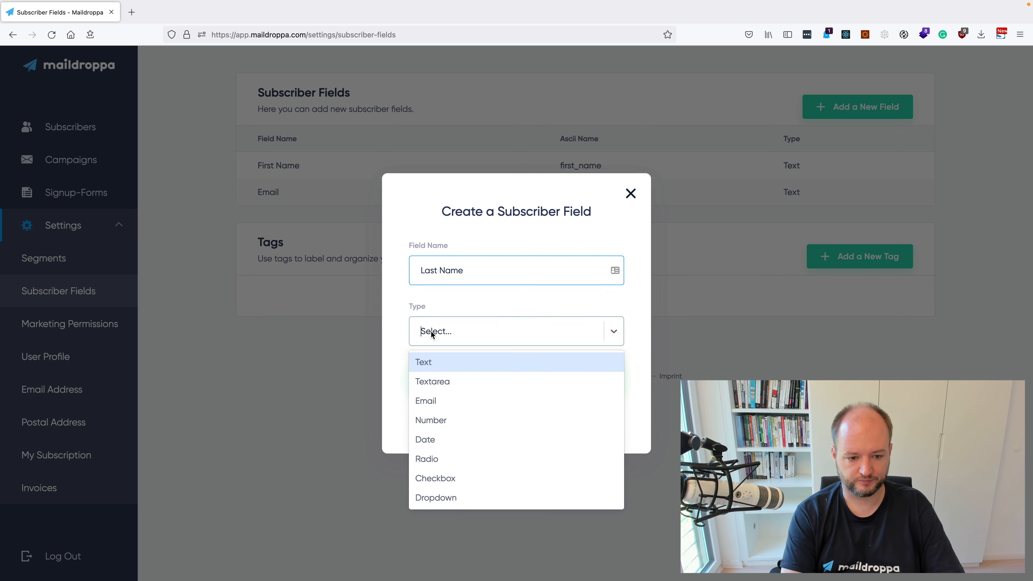
{"action": "left_click", "coordinate": [438, 363]}
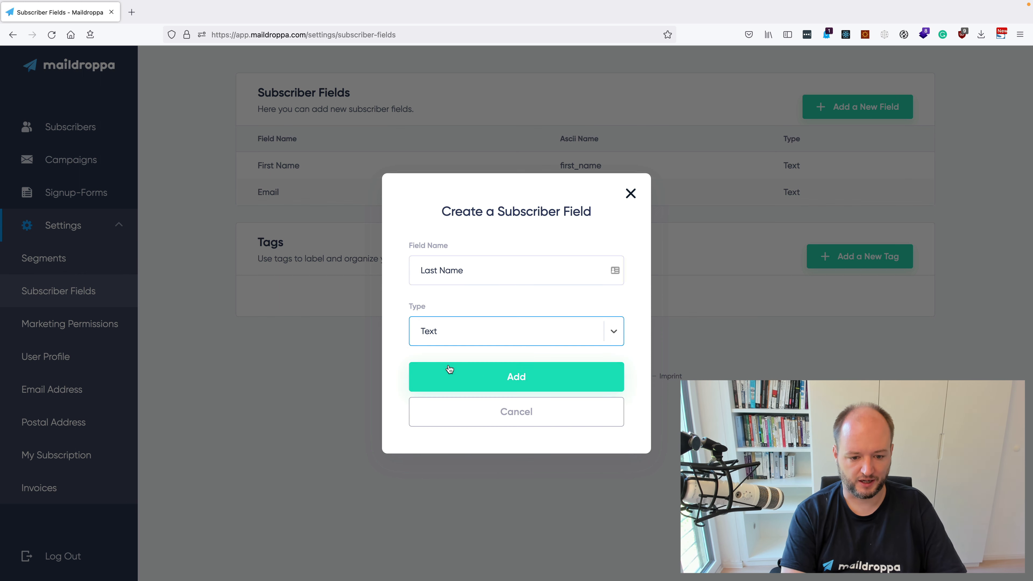
{"action": "left_click", "coordinate": [492, 375]}
- Add a new subscriber field named "Birthdate" with the type Date
{"action": "left_click", "coordinate": [840, 117]}
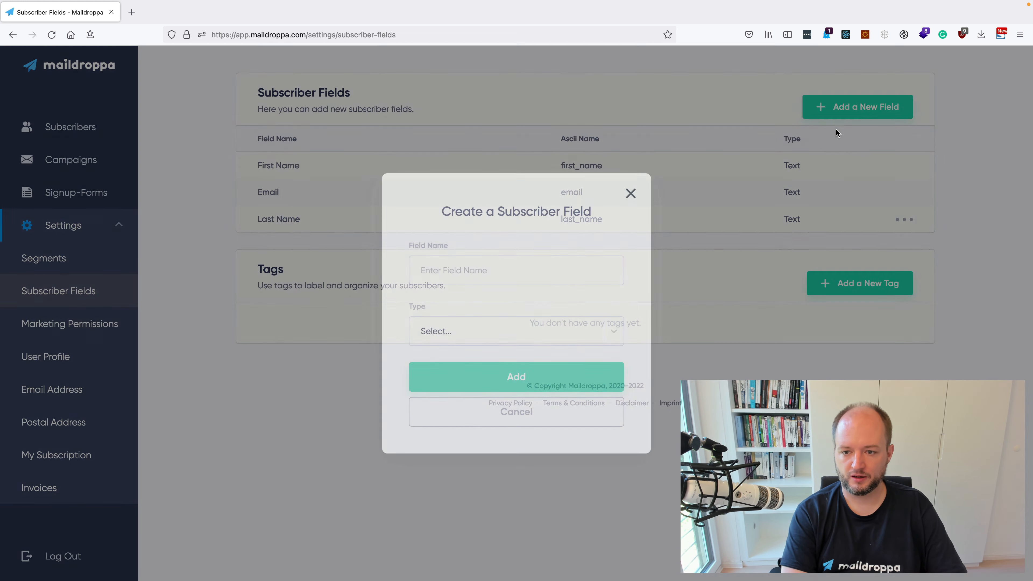
{"action": "left_click", "coordinate": [455, 273]}
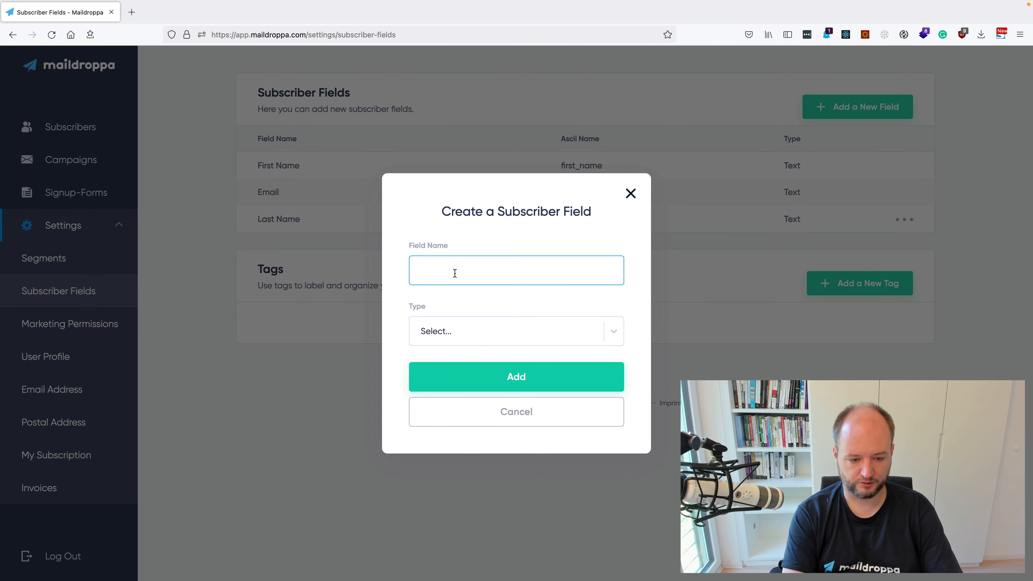
{"action": "type", "text": "Birthda"}
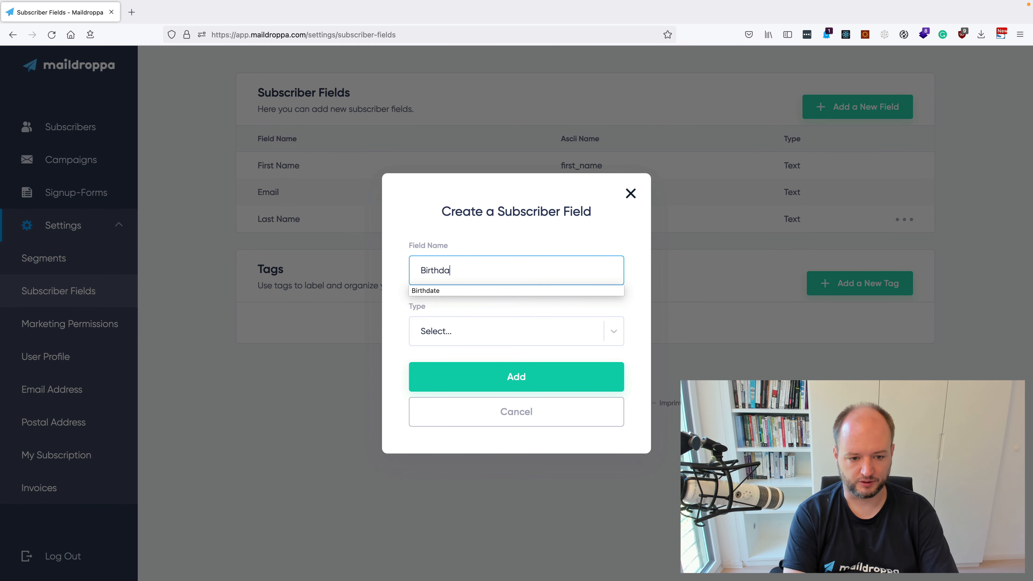
{"action": "type", "text": "te"}
{"action": "left_click", "coordinate": [466, 331]}
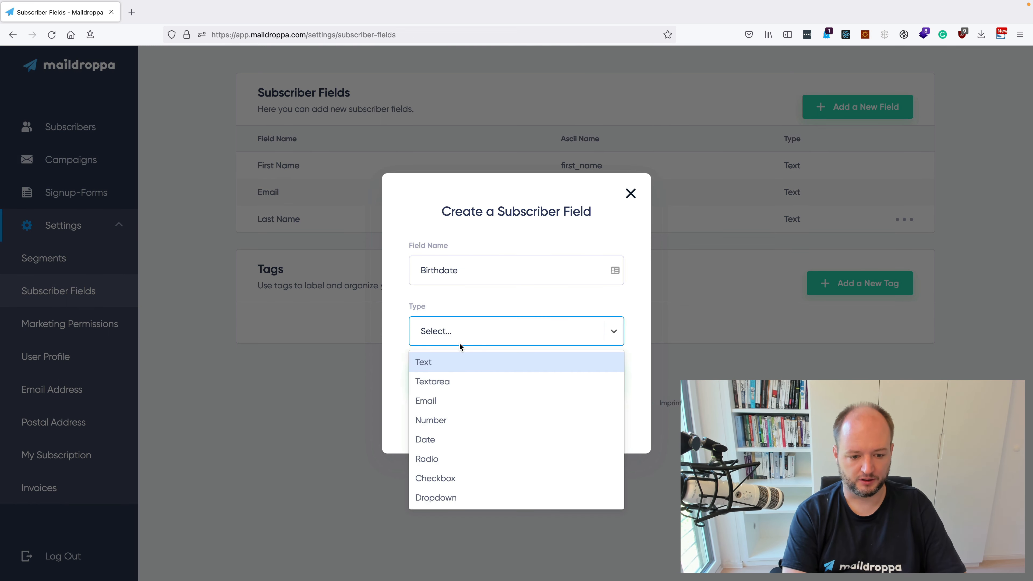
{"action": "left_click", "coordinate": [451, 434]}
{"action": "left_click", "coordinate": [501, 386]}
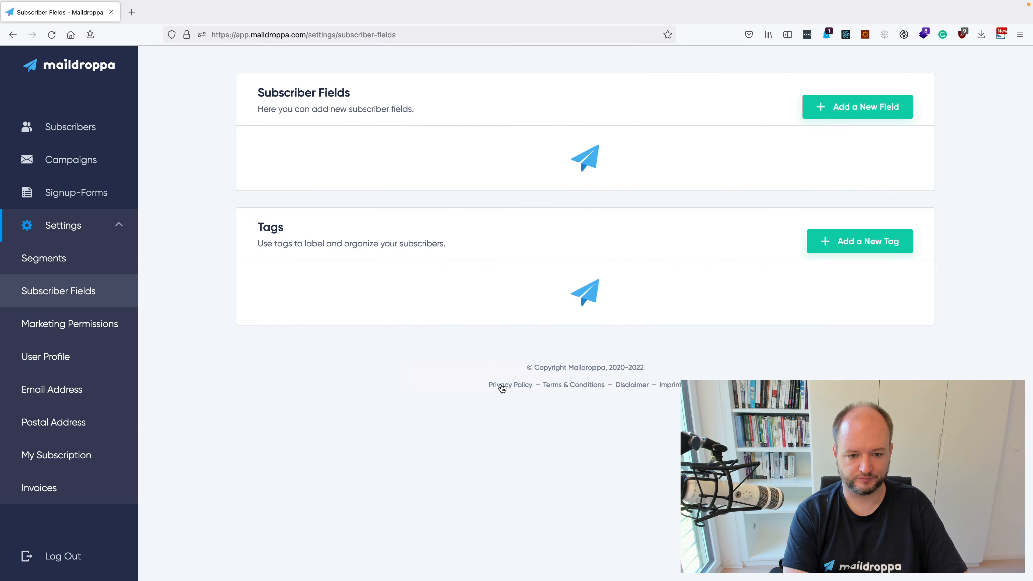
- Add a new subscriber field named "Age" with the type Number
{"action": "left_click", "coordinate": [837, 109]}
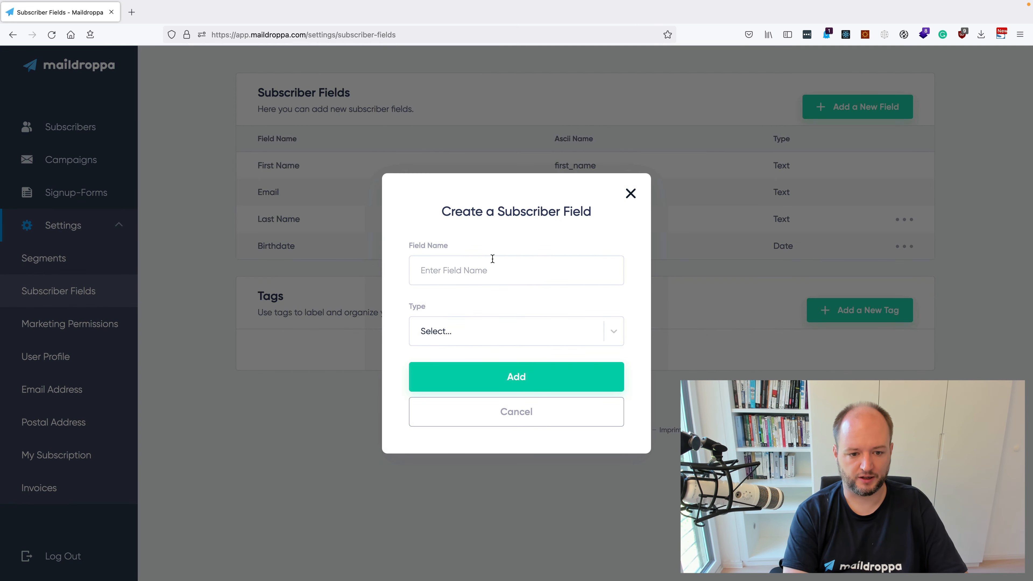
{"action": "left_click", "coordinate": [469, 272]}
{"action": "type", "text": "Age"}
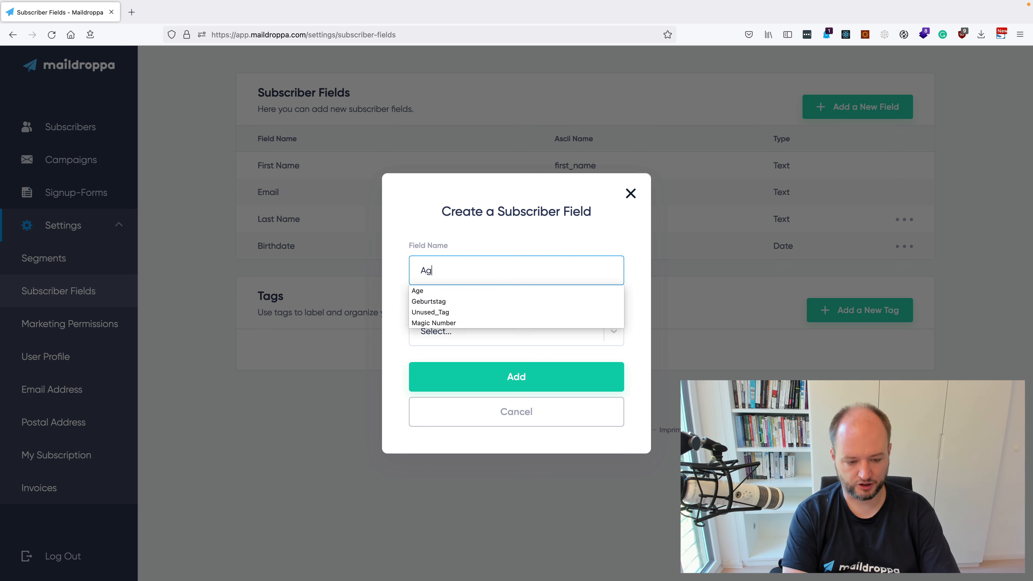
{"action": "left_click", "coordinate": [457, 292]}
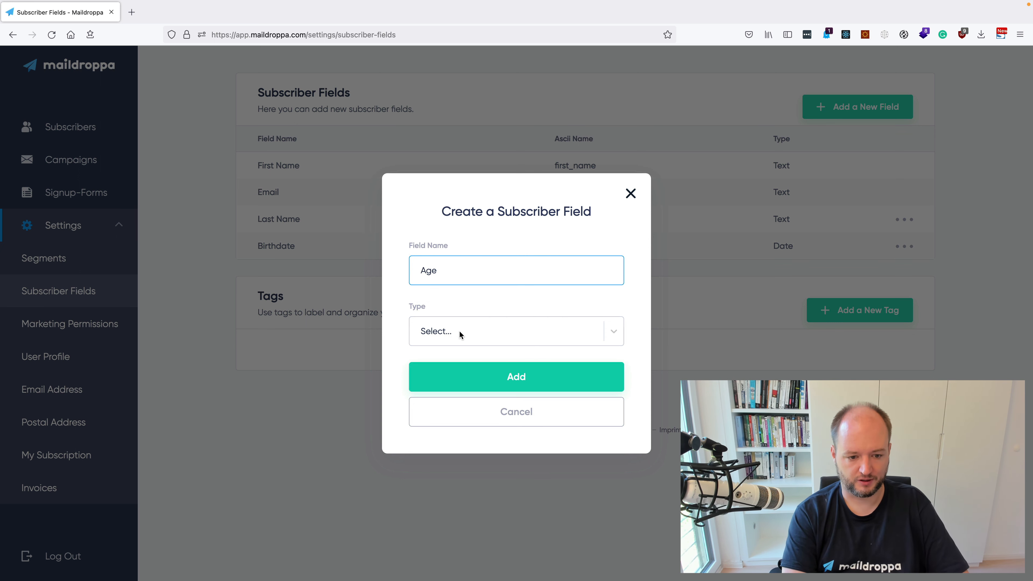
{"action": "left_click", "coordinate": [459, 330]}
{"action": "left_click", "coordinate": [451, 422]}
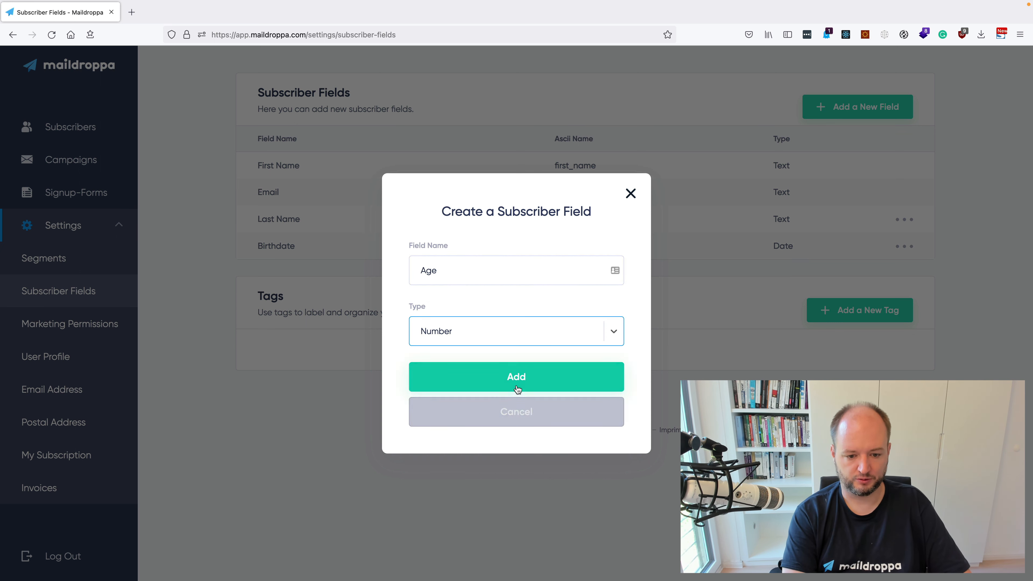
{"action": "left_click", "coordinate": [508, 383]}
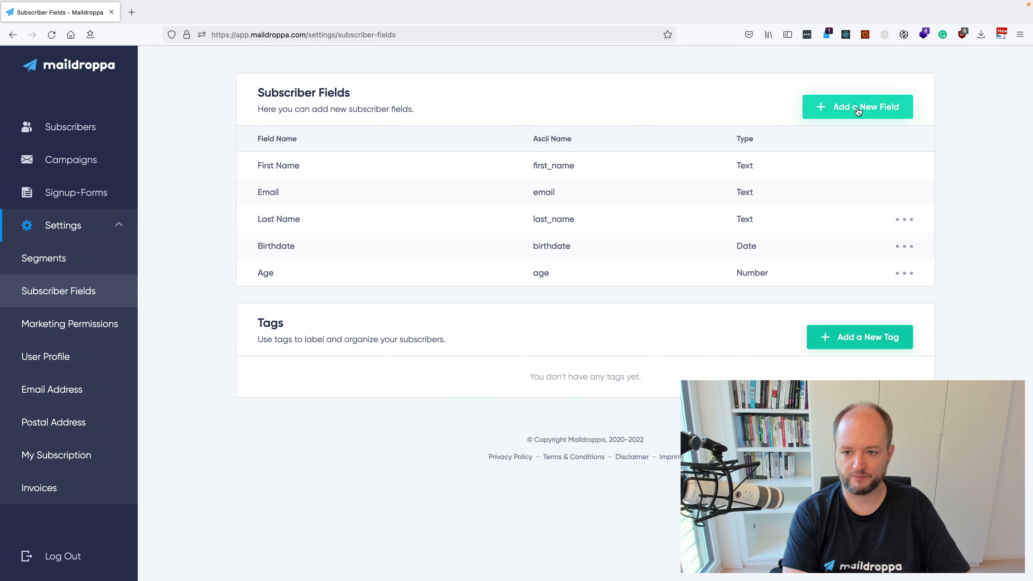
- Start a new subscriber field named "Country" and set its type to Dropdown
{"action": "left_click", "coordinate": [858, 107]}
{"action": "left_click", "coordinate": [437, 267]}
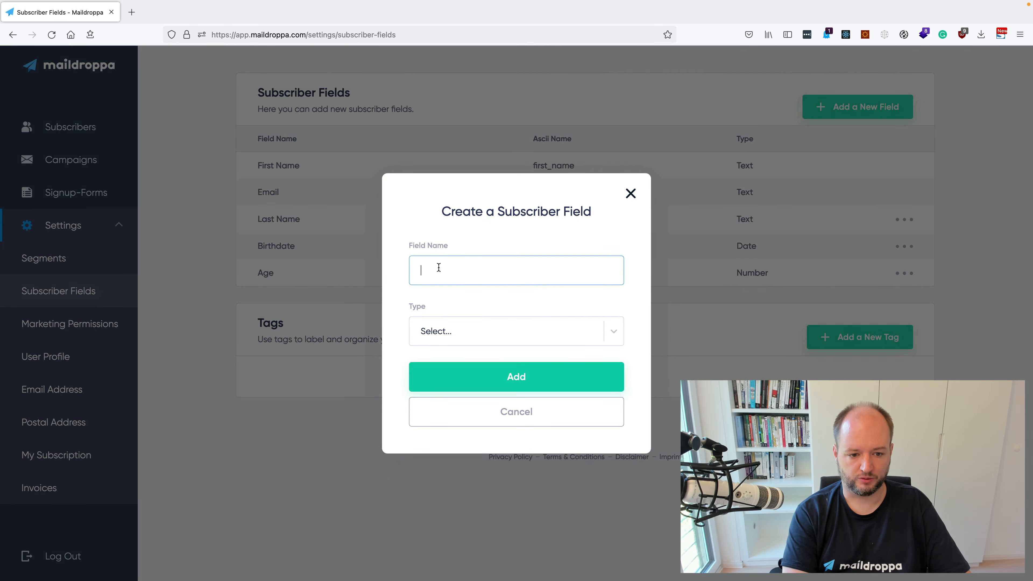
{"action": "type", "text": "Countr"}
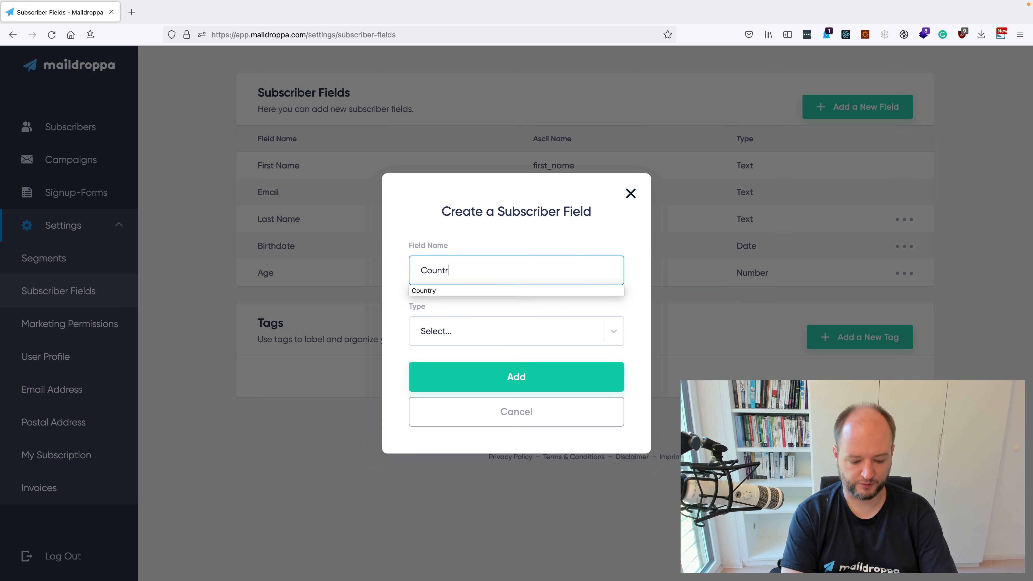
{"action": "type", "text": "y"}
{"action": "left_click", "coordinate": [425, 292]}
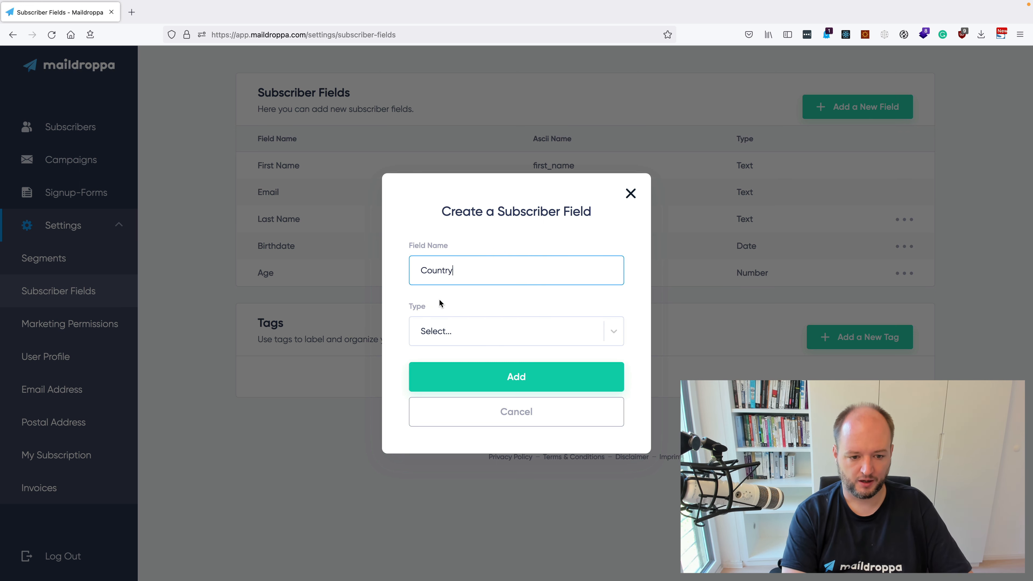
{"action": "left_click", "coordinate": [451, 336]}
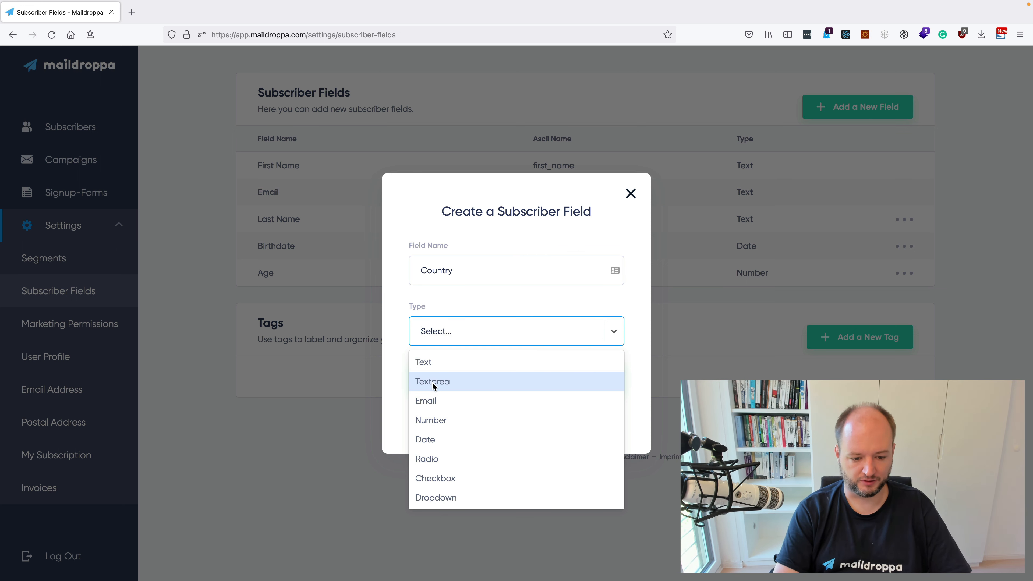
{"action": "left_click", "coordinate": [433, 366]}
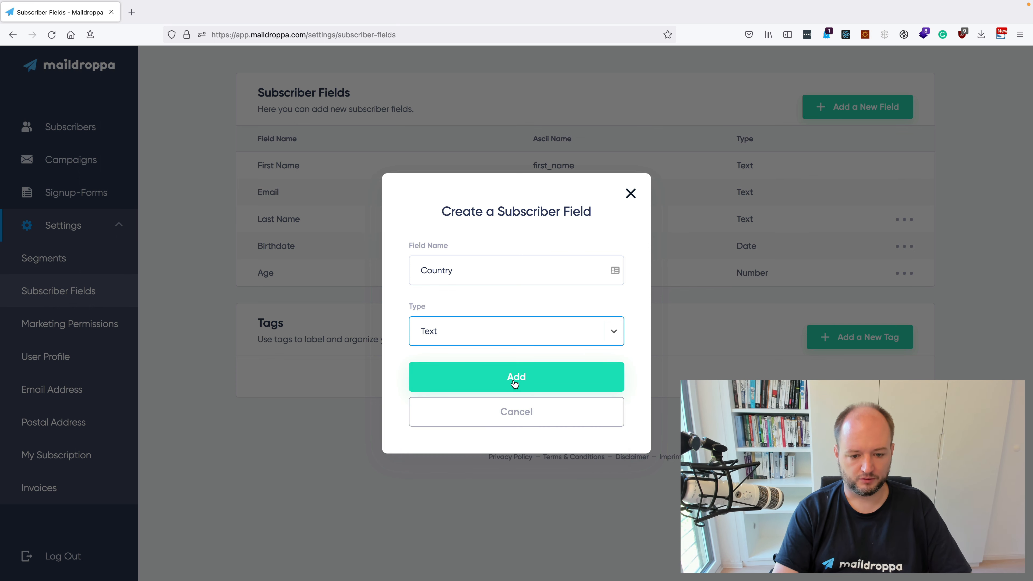
{"action": "left_click", "coordinate": [486, 339]}
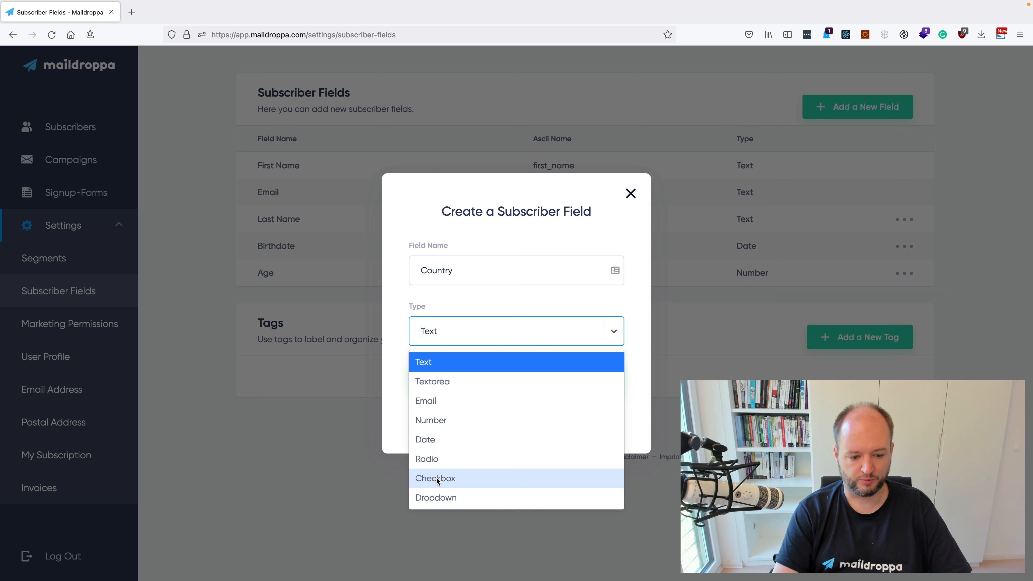
{"action": "left_click", "coordinate": [443, 495]}
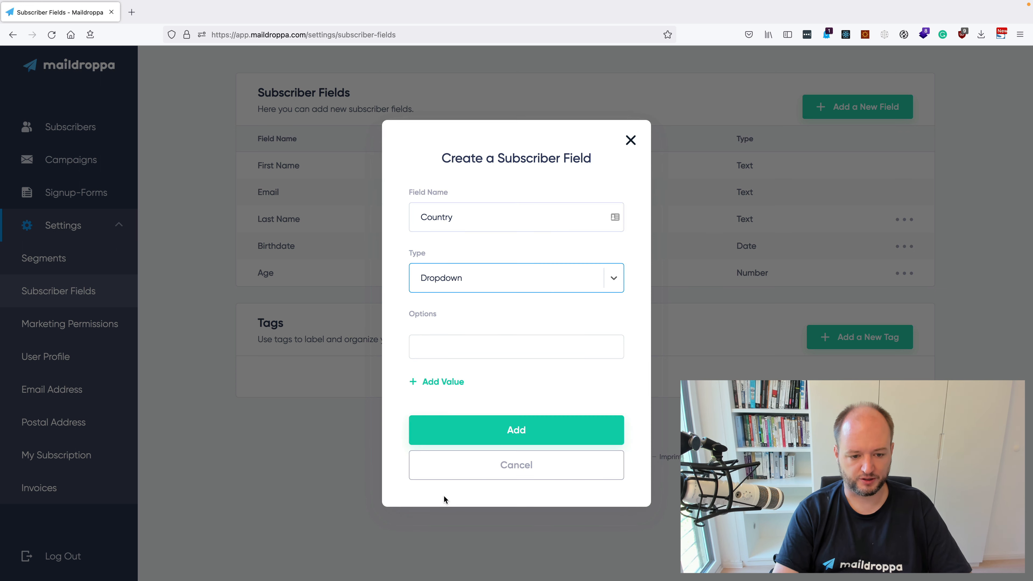
- Enter "USA" and "India" as options of the Country dropdown and add the field
{"action": "left_click", "coordinate": [447, 354]}
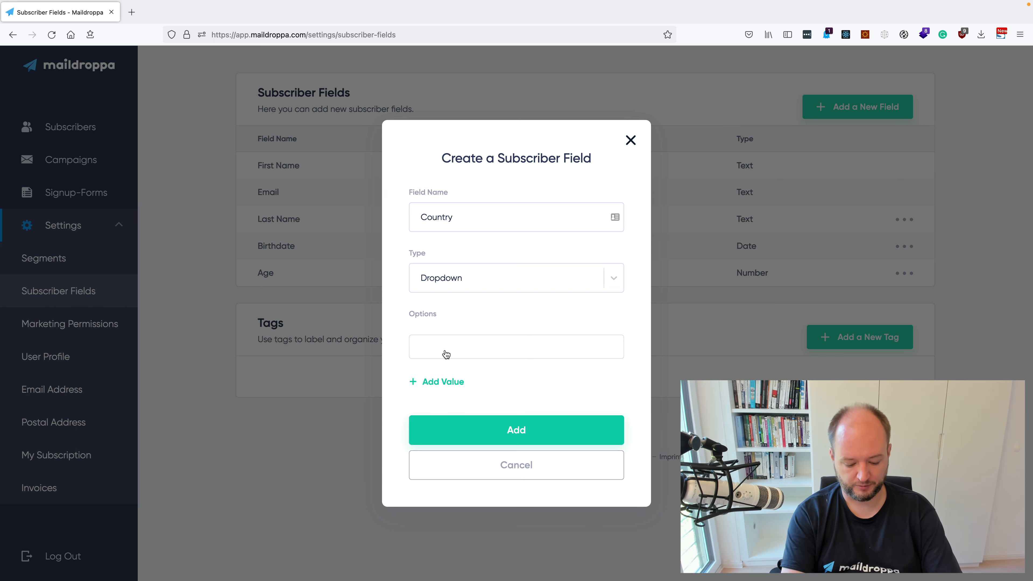
{"action": "type", "text": "USA"}
{"action": "left_click", "coordinate": [460, 383]}
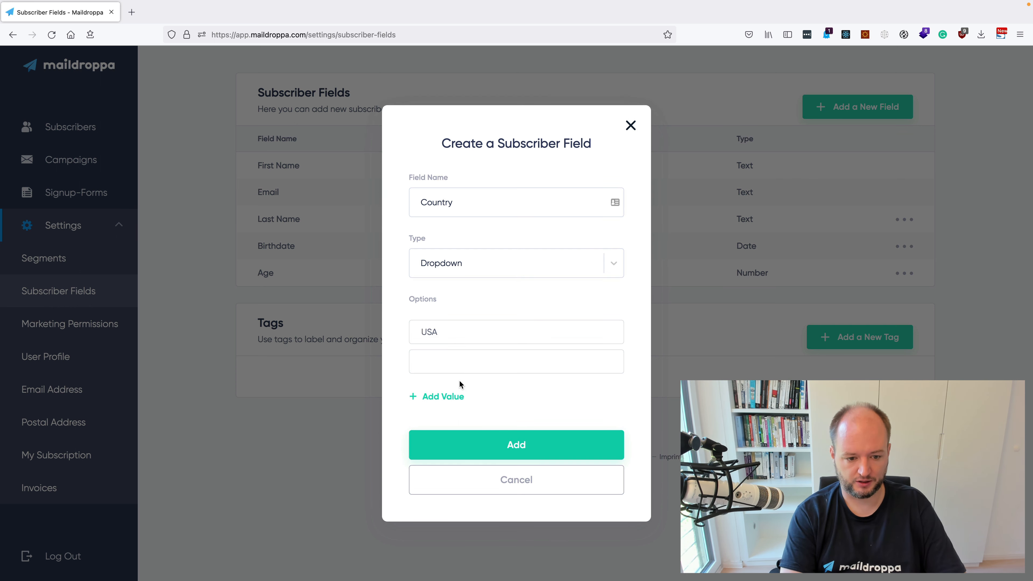
{"action": "type", "text": "I"}
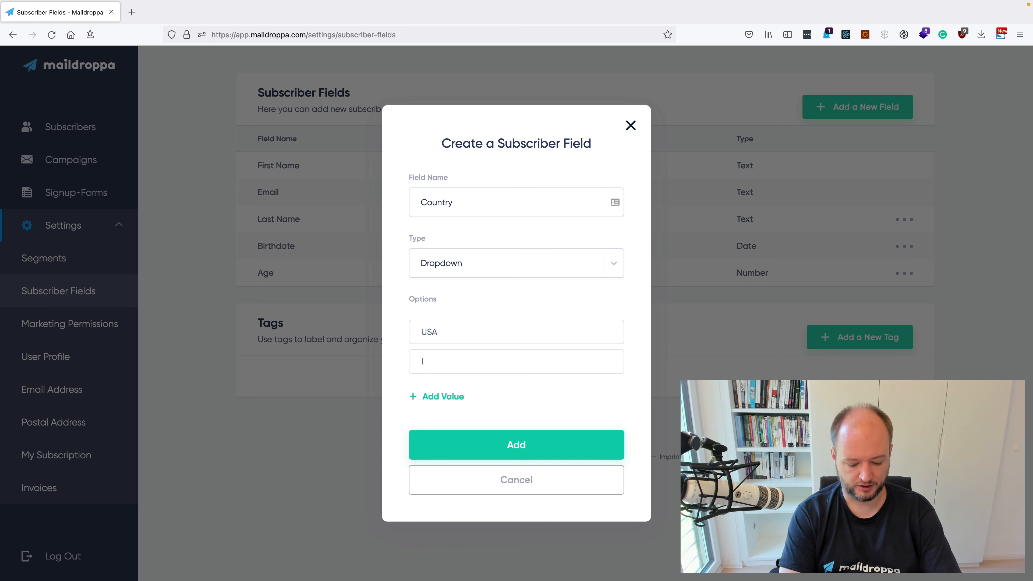
{"action": "type", "text": "ndia"}
{"action": "left_click", "coordinate": [446, 397]}
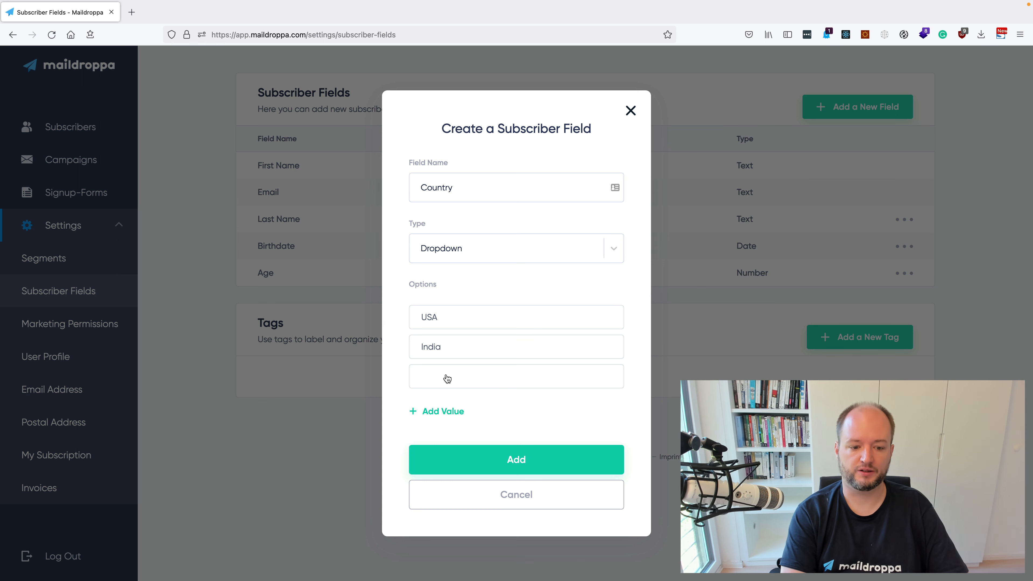
{"action": "left_click", "coordinate": [497, 455]}
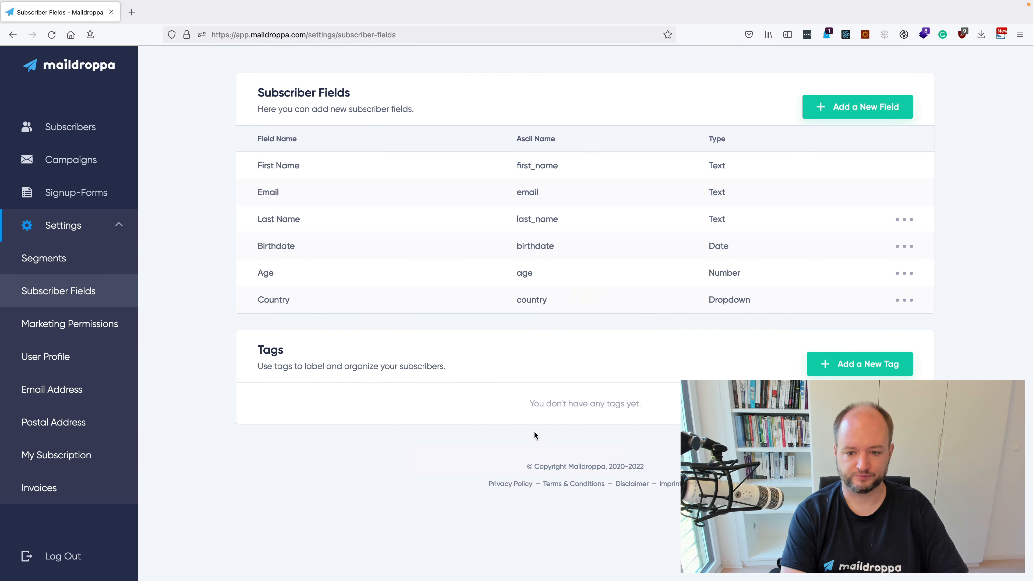
- Delete the Country dropdown field from the subscriber fields
{"action": "left_click", "coordinate": [903, 301]}
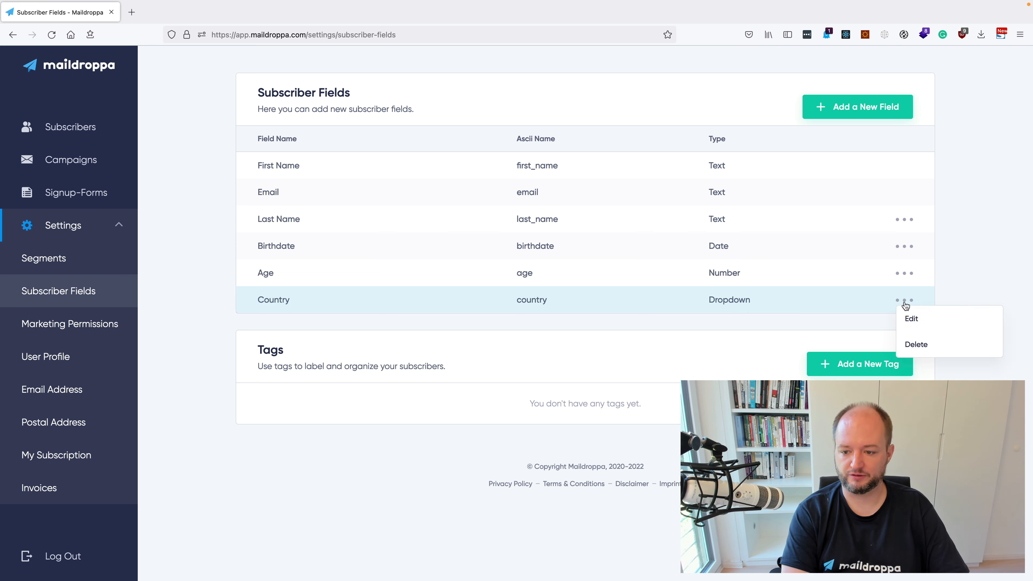
{"action": "left_click", "coordinate": [916, 345]}
- Add a new subscriber field named "Country" with the type Text
{"action": "left_click", "coordinate": [849, 117]}
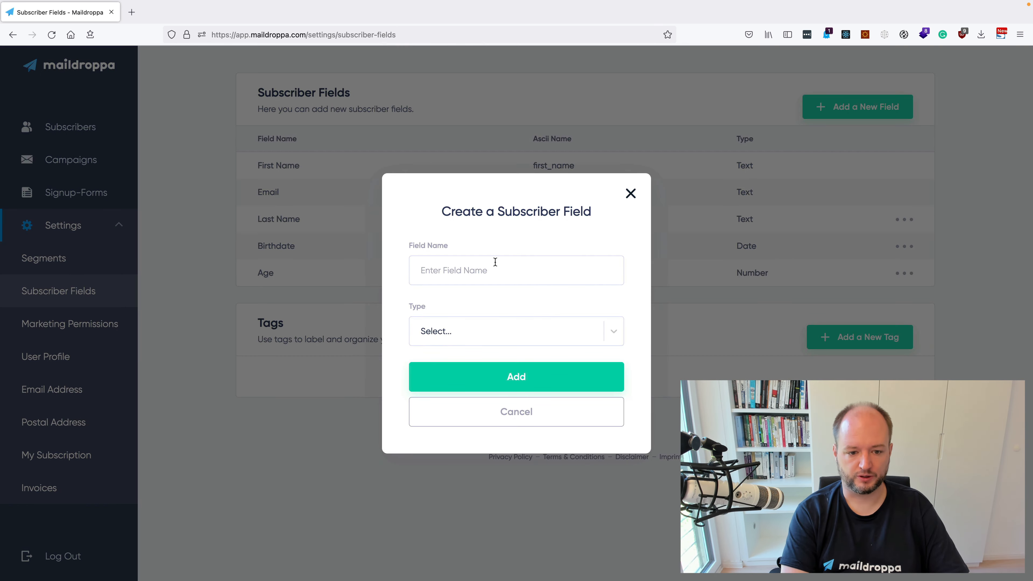
{"action": "left_click", "coordinate": [491, 265]}
{"action": "type", "text": "Count"}
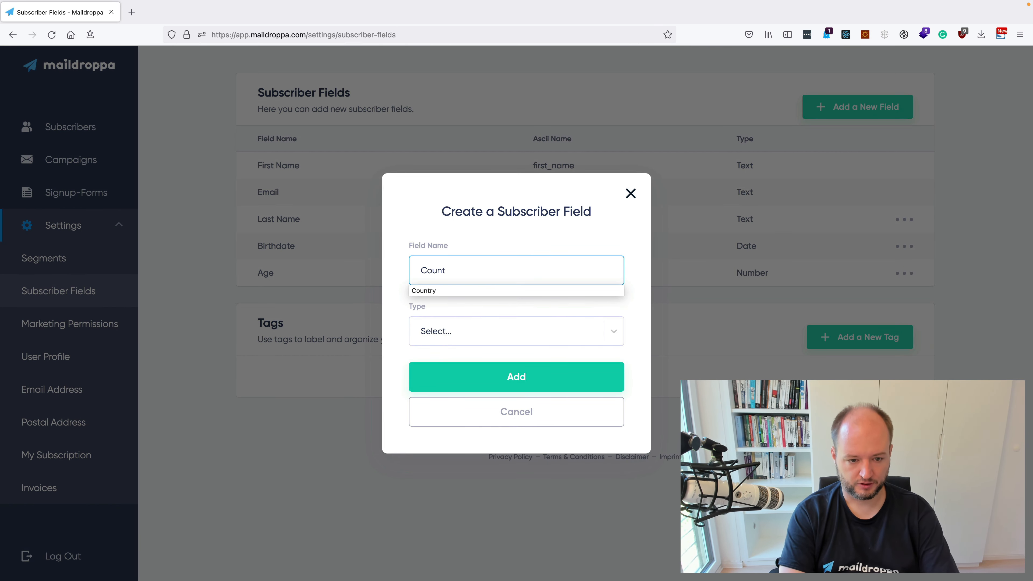
{"action": "type", "text": "ry"}
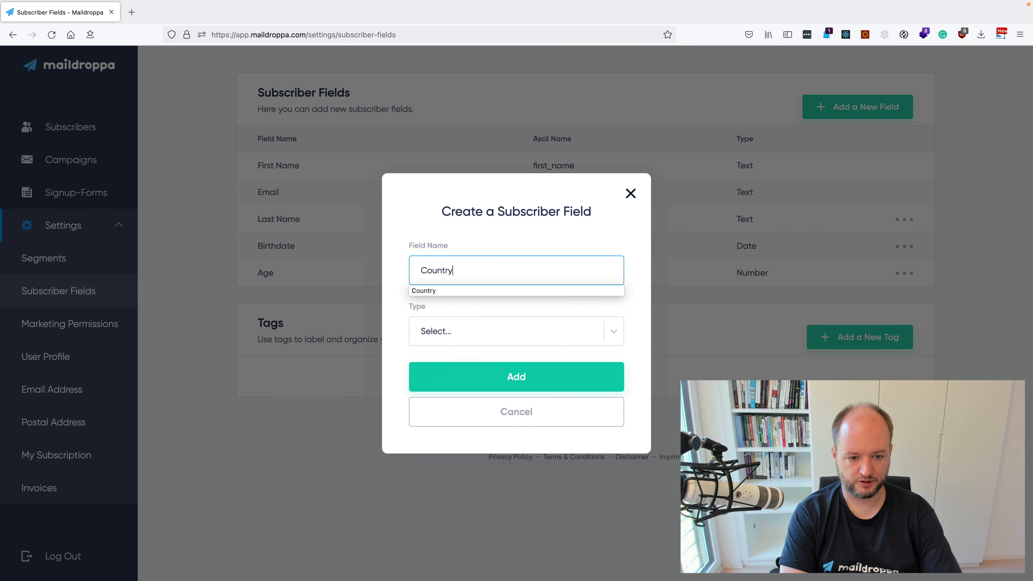
{"action": "left_click", "coordinate": [469, 288]}
{"action": "left_click", "coordinate": [471, 330]}
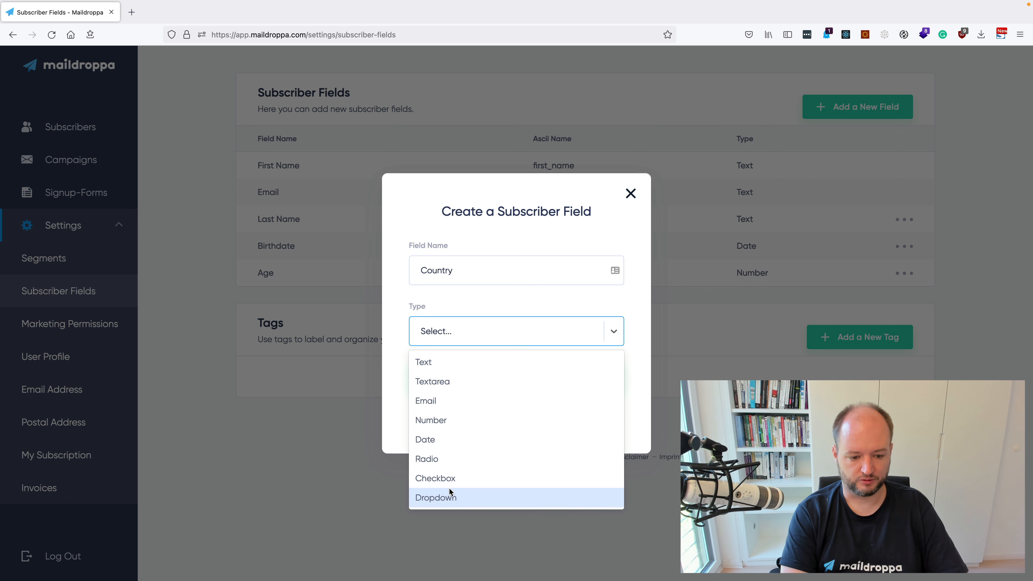
{"action": "left_click", "coordinate": [429, 365]}
{"action": "left_click", "coordinate": [484, 383]}
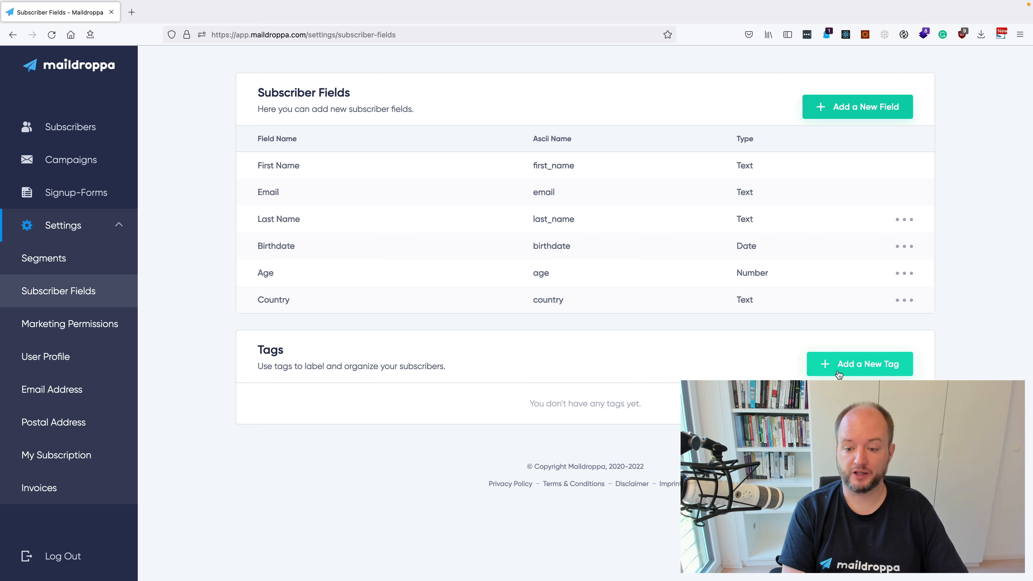
- Create a new subscriber tag named "Beginner"
{"action": "left_click", "coordinate": [851, 366]}
{"action": "left_click", "coordinate": [498, 301]}
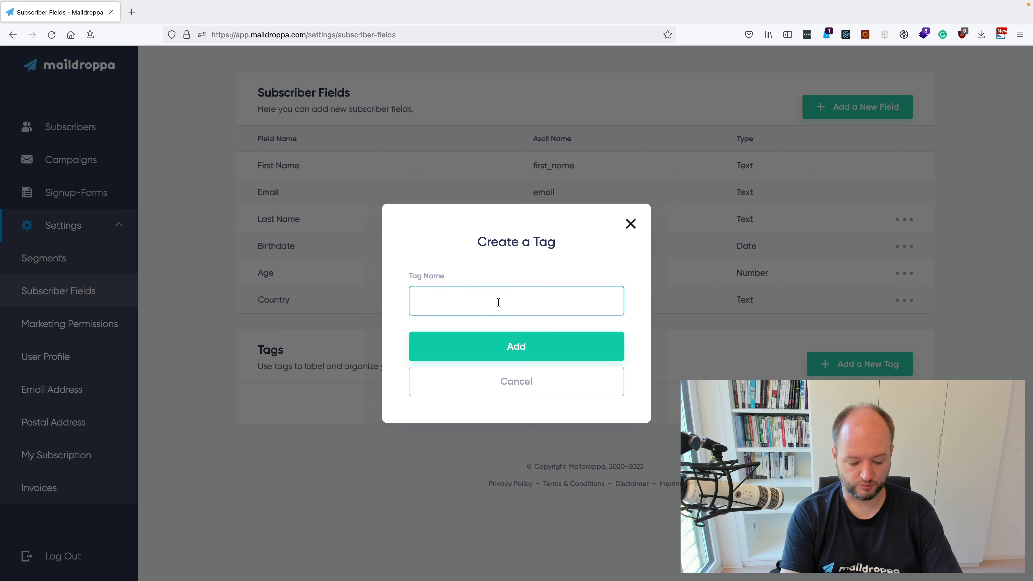
{"action": "type", "text": "Begi"}
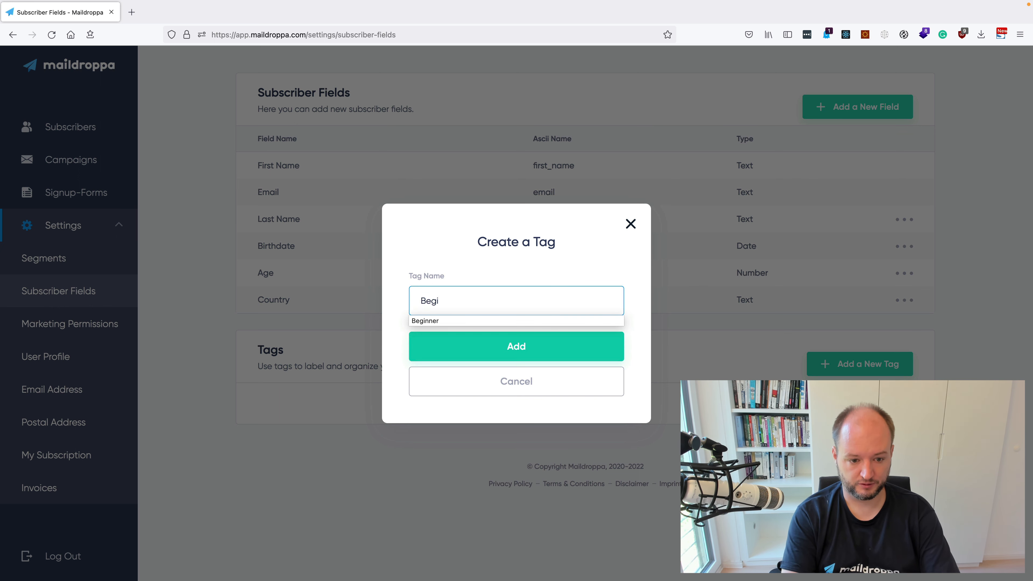
{"action": "type", "text": "nner"}
{"action": "left_click", "coordinate": [523, 350]}
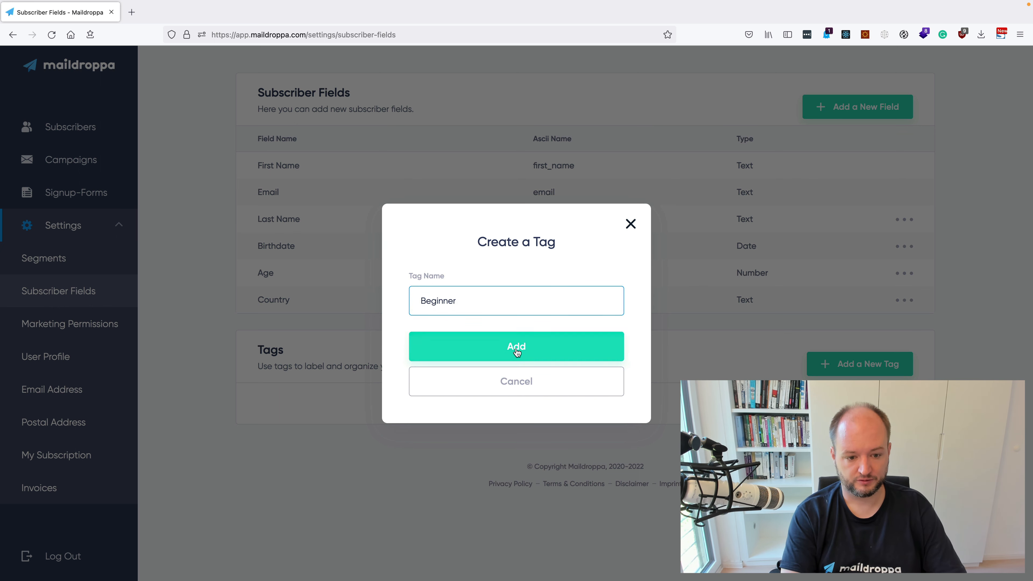
- Add another subscriber tag named "Advanced"
{"action": "left_click", "coordinate": [833, 364]}
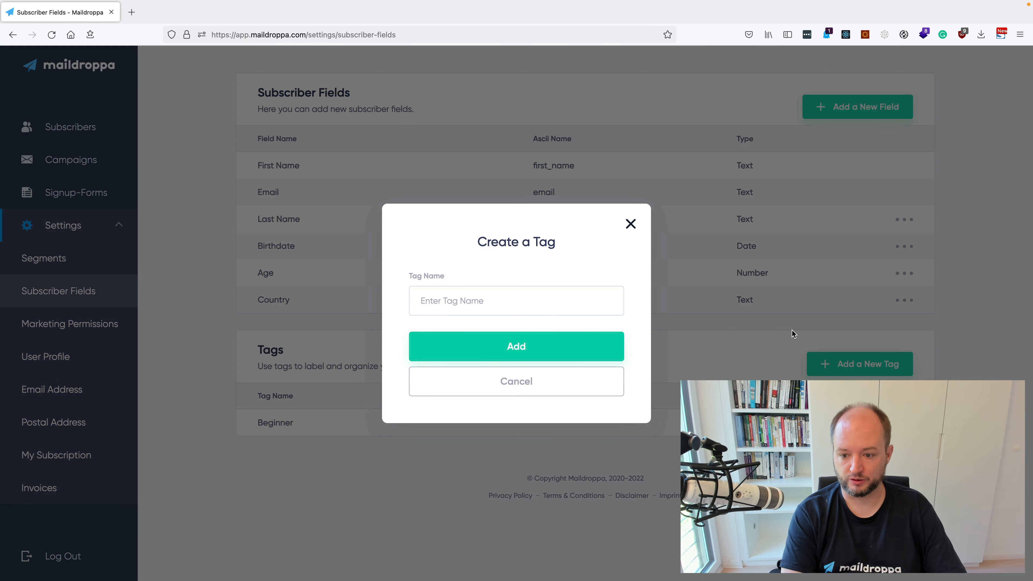
{"action": "left_click", "coordinate": [475, 303]}
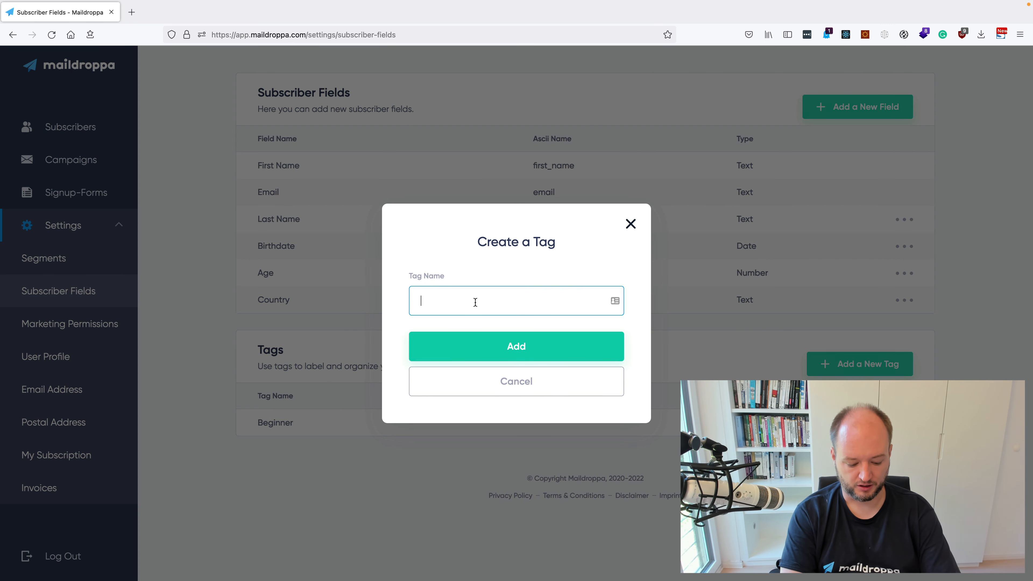
{"action": "type", "text": "Advanced"}
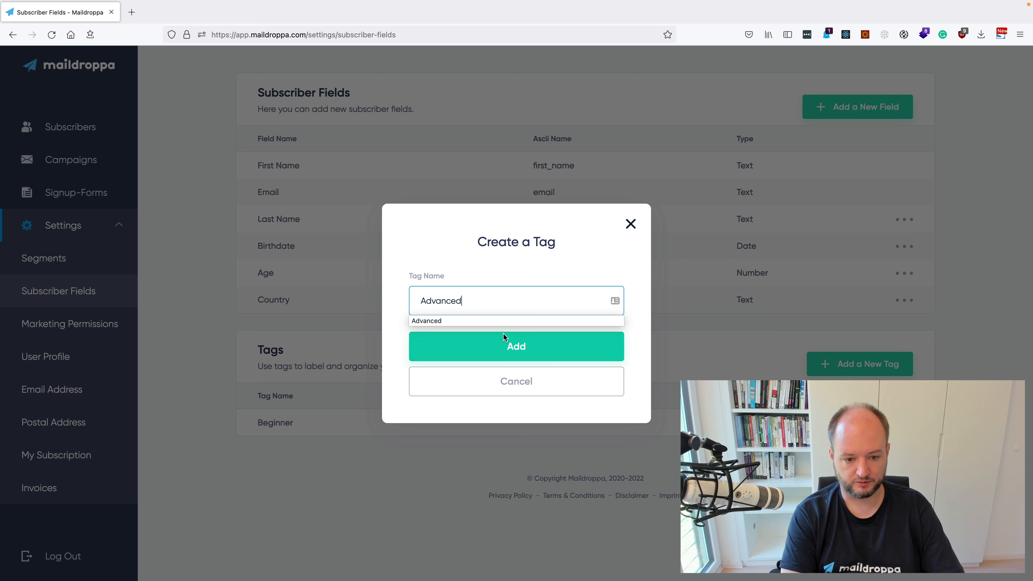
{"action": "left_click", "coordinate": [522, 353]}
- Add a third subscriber tag named "Expert"
{"action": "left_click", "coordinate": [855, 364]}
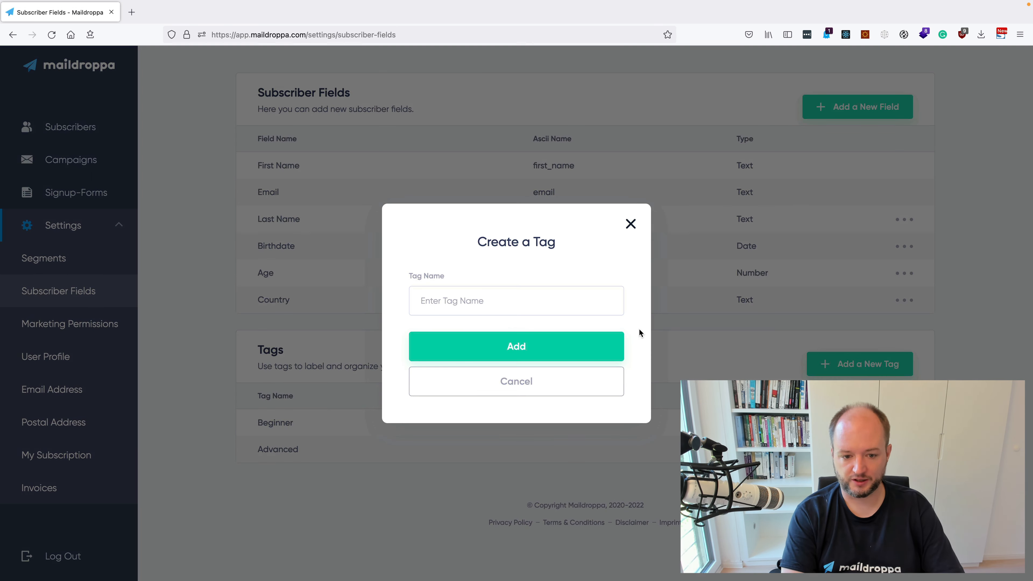
{"action": "left_click", "coordinate": [495, 302]}
{"action": "type", "text": "Expert"}
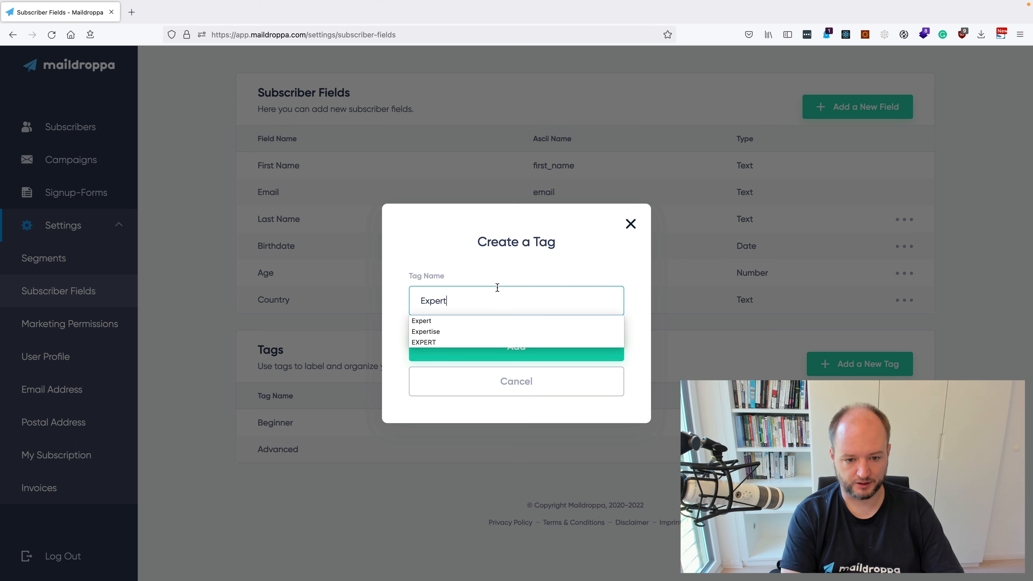
{"action": "left_click", "coordinate": [498, 321]}
{"action": "left_click", "coordinate": [499, 343]}
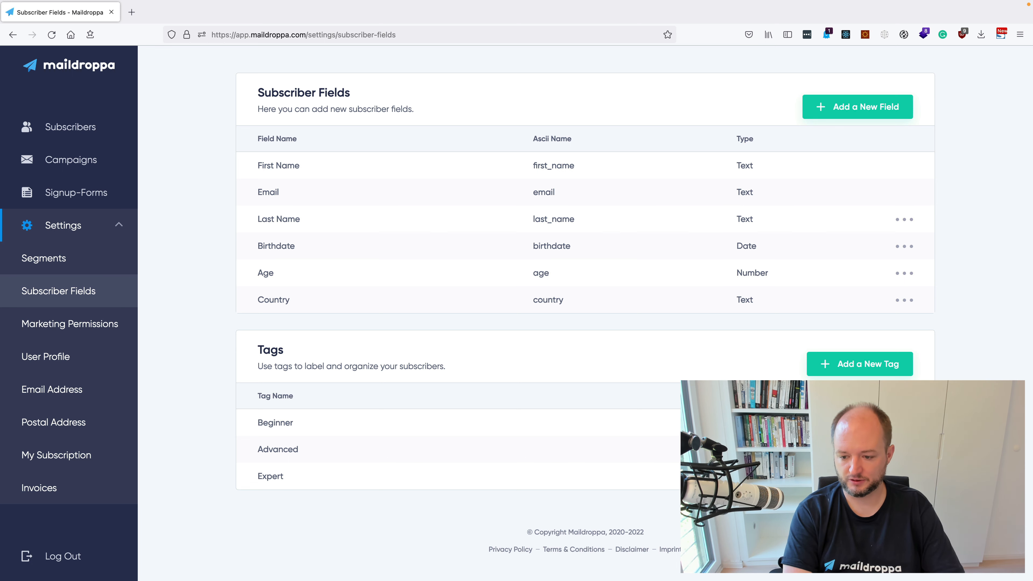
- Rename the "Beginner" tag to "BEGINNER" in the Tags list
{"action": "left_click", "coordinate": [882, 444]}
{"action": "left_click", "coordinate": [470, 300]}
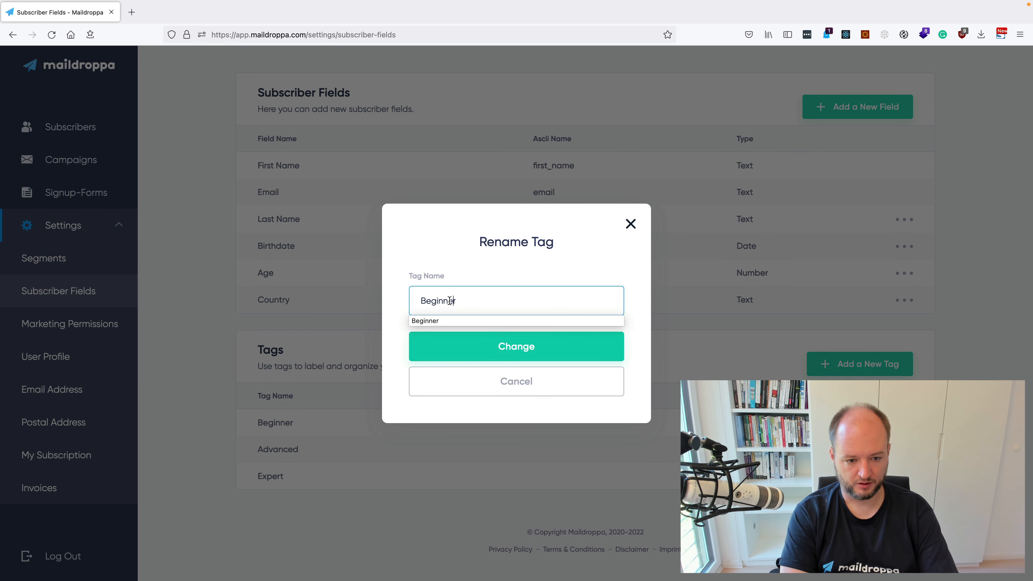
{"action": "double_click", "coordinate": [428, 298]}
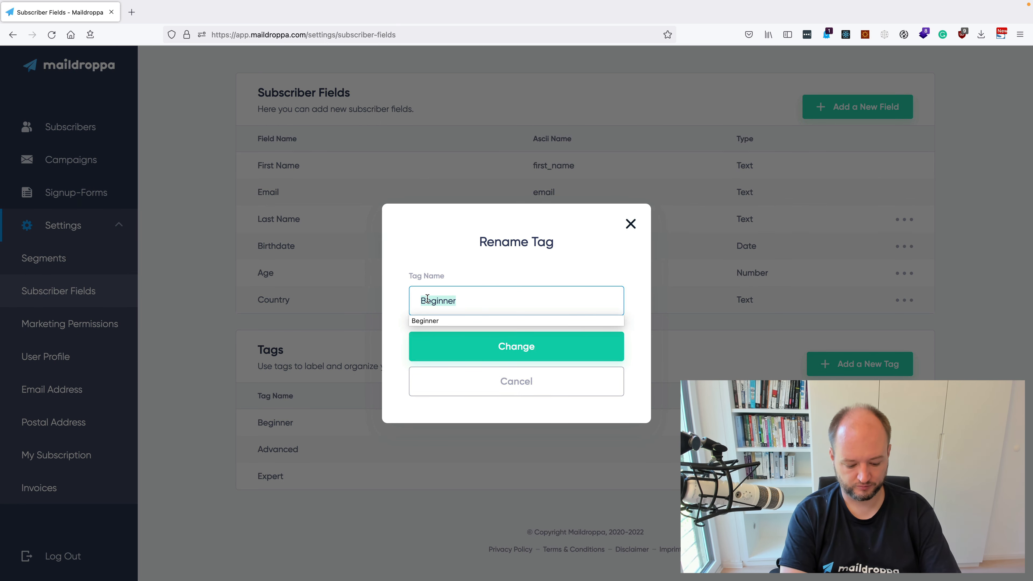
{"action": "type", "text": "BEGINNER"}
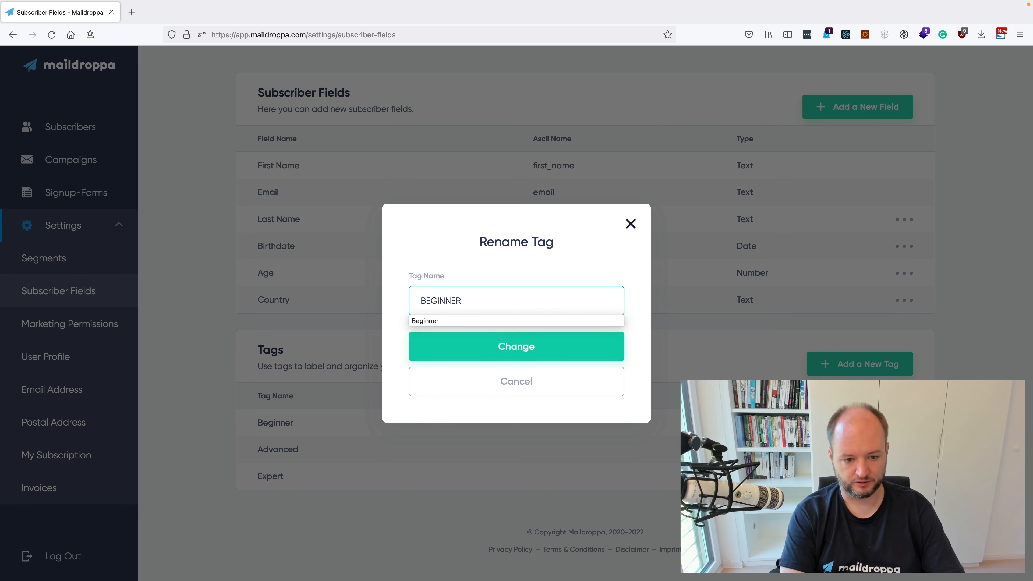
{"action": "left_click", "coordinate": [469, 349]}
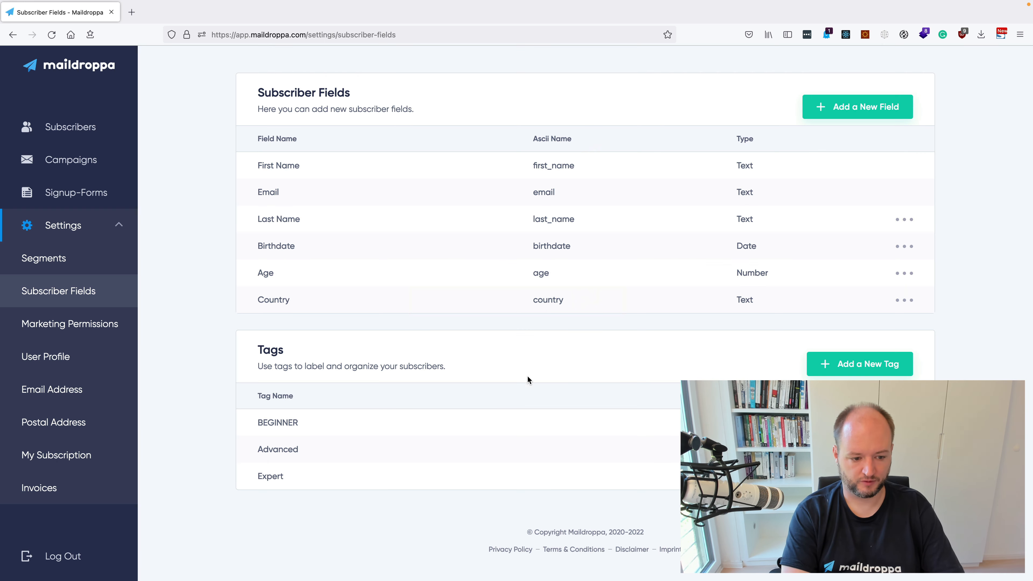
- Delete the "BEGINNER" tag, entering "DELETE" as the confirmation text
{"action": "left_click", "coordinate": [904, 422]}
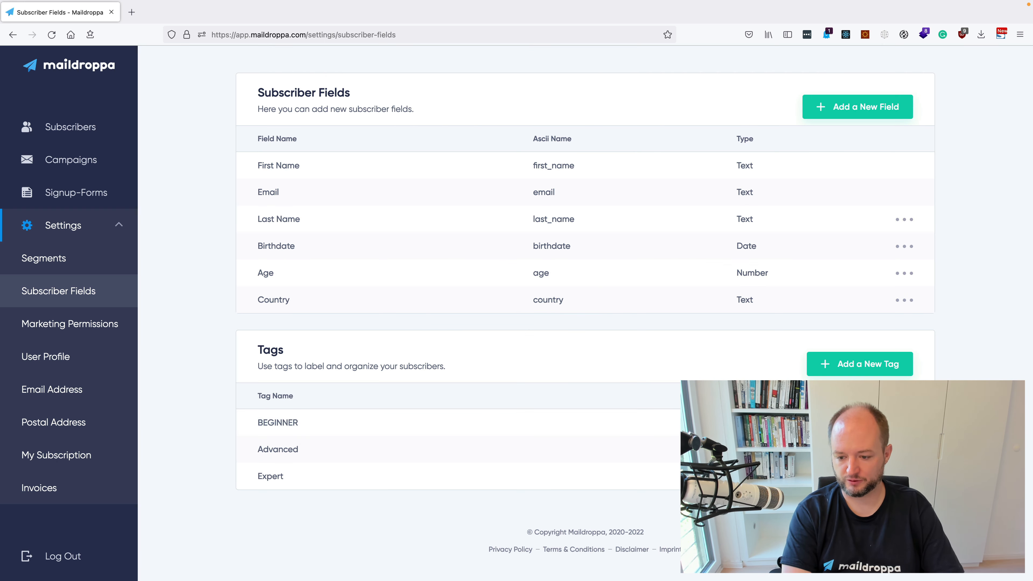
{"action": "left_click", "coordinate": [887, 452]}
{"action": "left_click", "coordinate": [520, 427]}
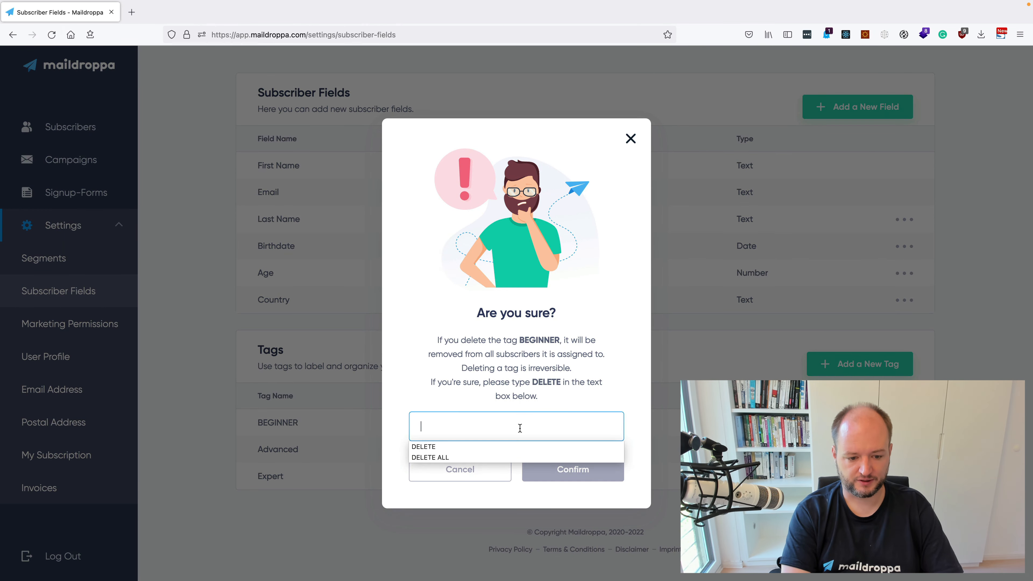
{"action": "left_click", "coordinate": [468, 447]}
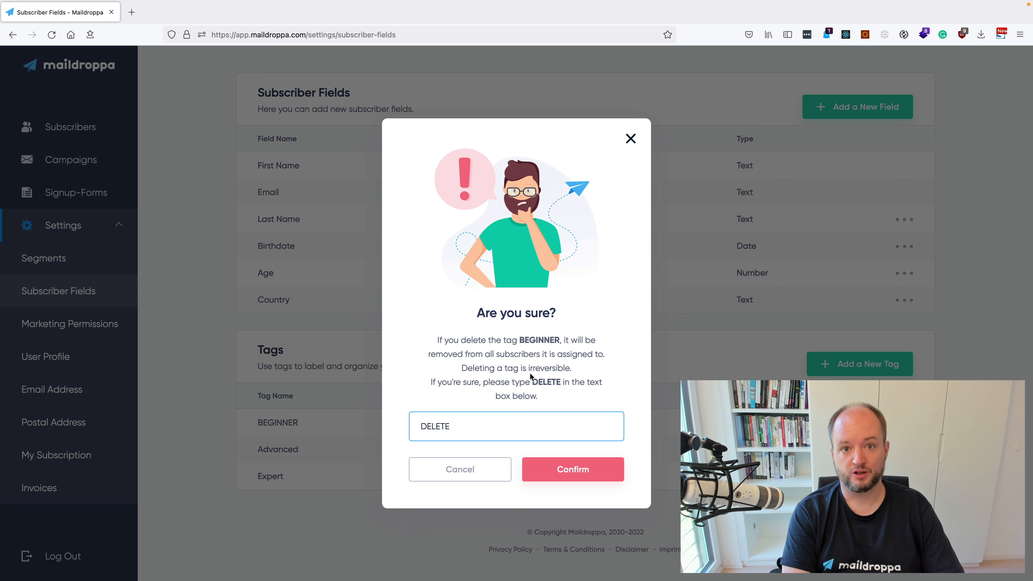
{"action": "left_click", "coordinate": [545, 468]}
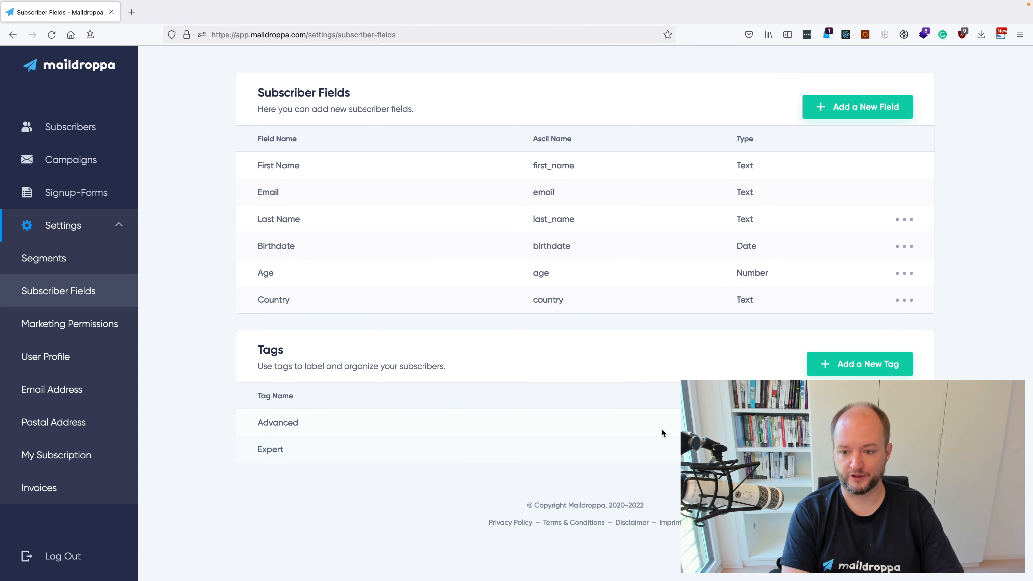